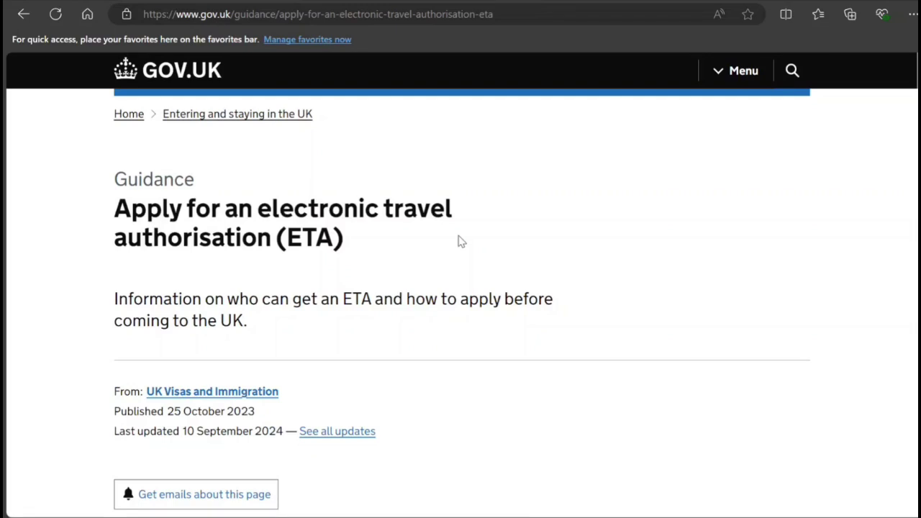
# Look at the 'How long it takes' section from the guidance contents, then return
pyautogui.scroll(-3, 462, 241)
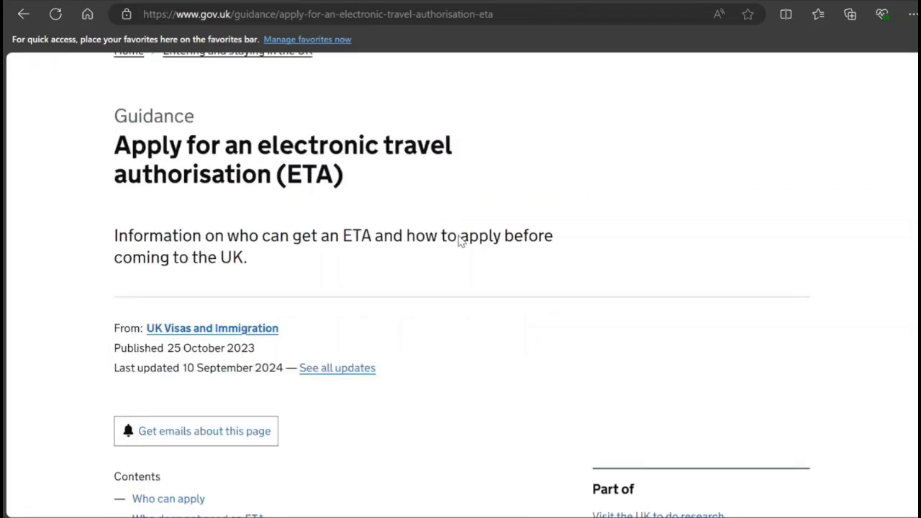
pyautogui.scroll(-1, 462, 241)
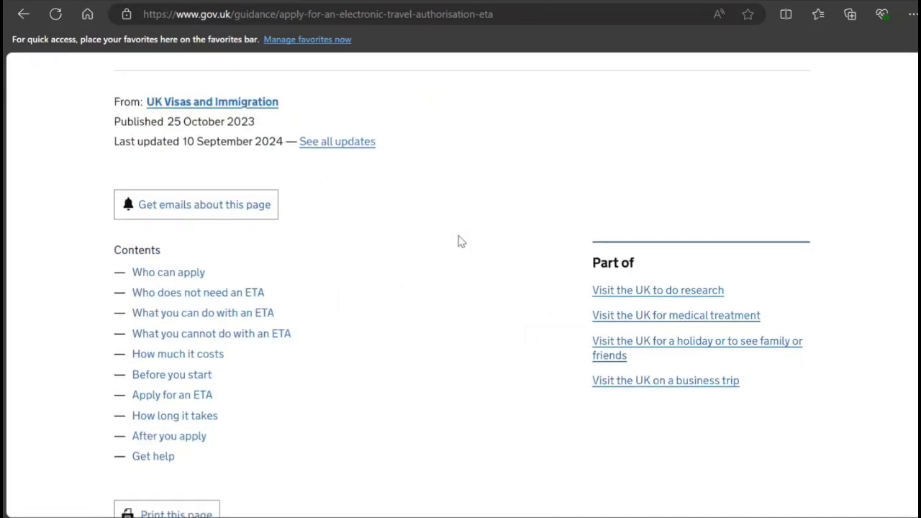
pyautogui.click(198, 420)
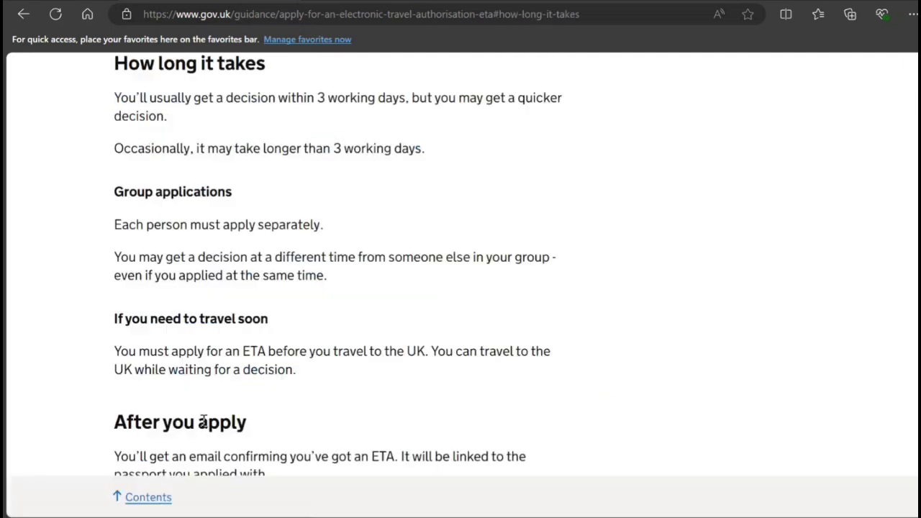
pyautogui.click(26, 18)
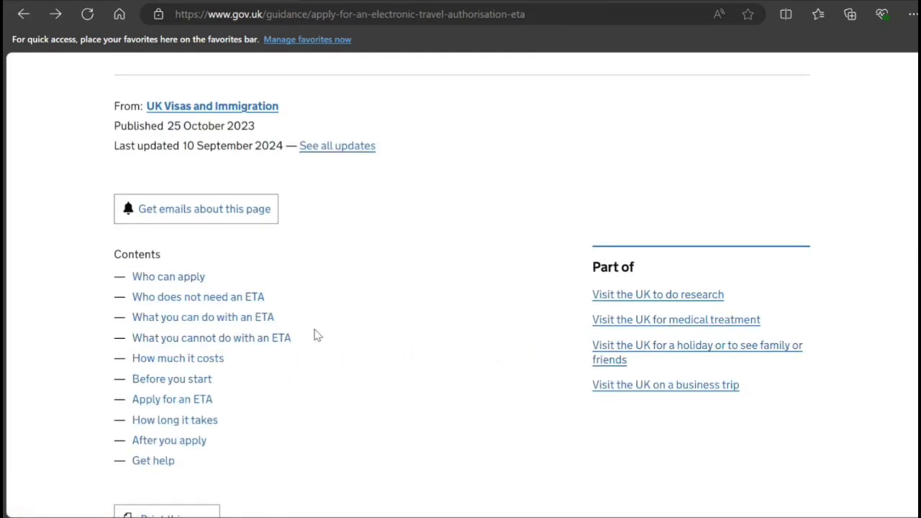
# Jump to the 'Apply for an ETA' section and bring its apply-online option into view
pyautogui.scroll(4, 315, 333)
pyautogui.scroll(-8, 239, 302)
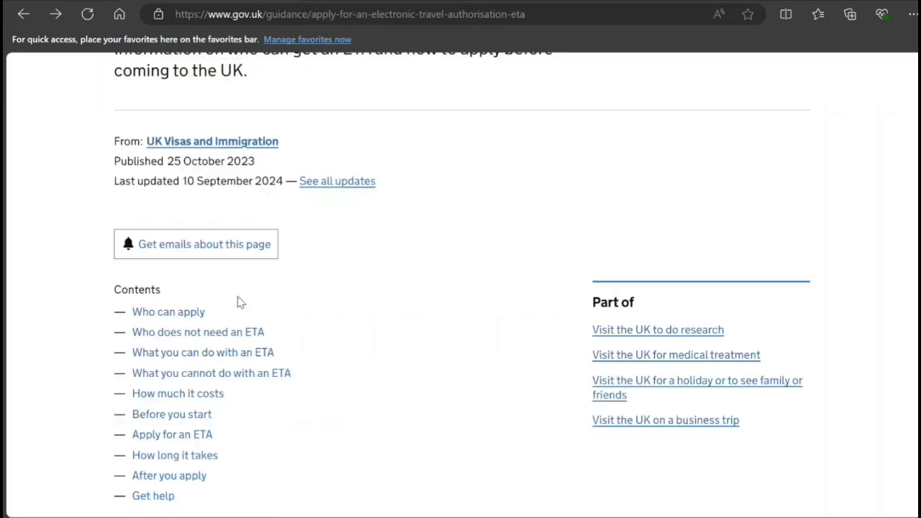
pyautogui.scroll(1, 241, 302)
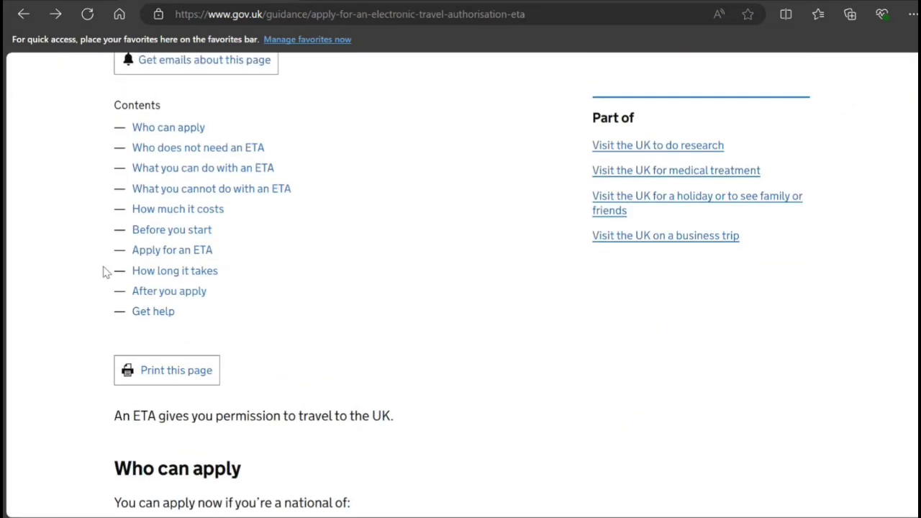
pyautogui.click(182, 250)
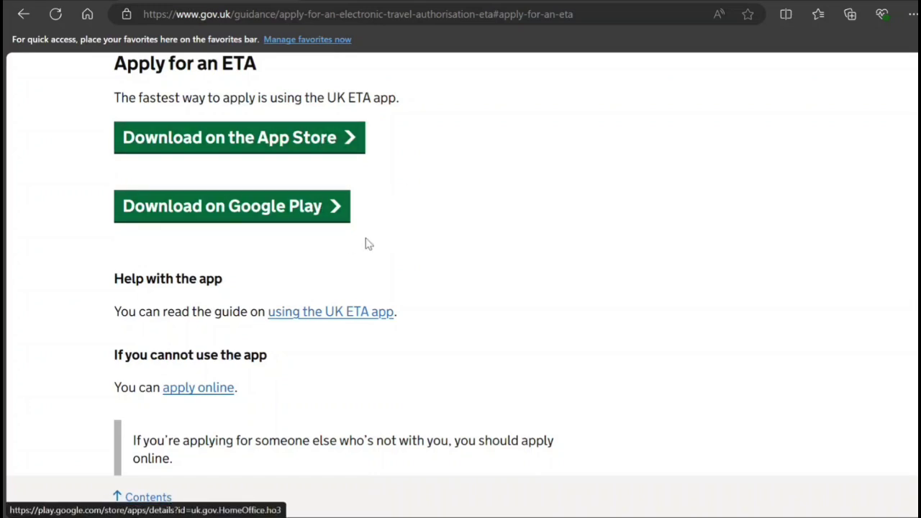
pyautogui.scroll(-2, 345, 349)
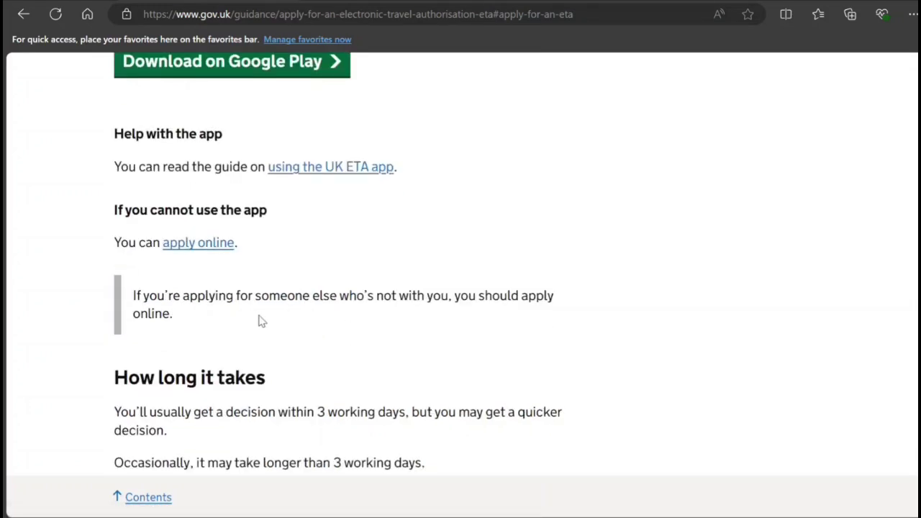
# Start the online application, accept analytics cookies, and continue to the passport photo guidance
pyautogui.click(201, 246)
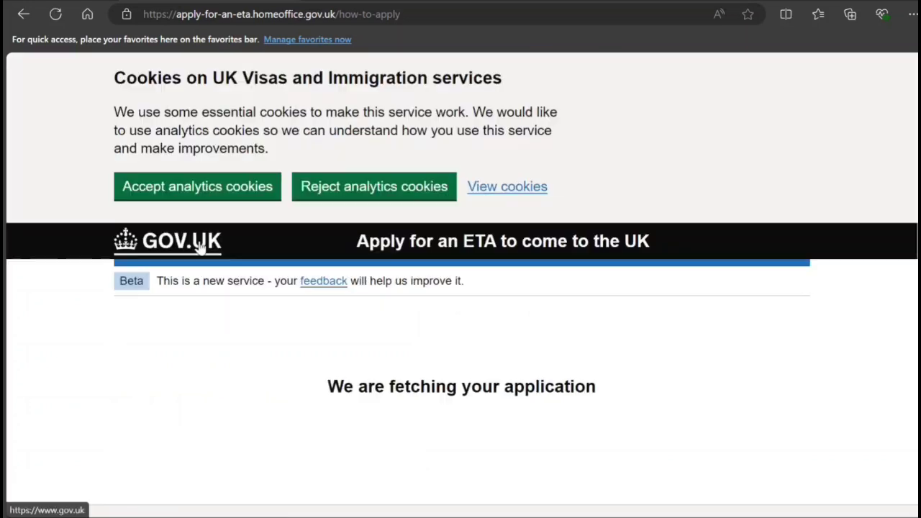
pyautogui.click(197, 185)
pyautogui.scroll(-3, 211, 300)
pyautogui.click(172, 367)
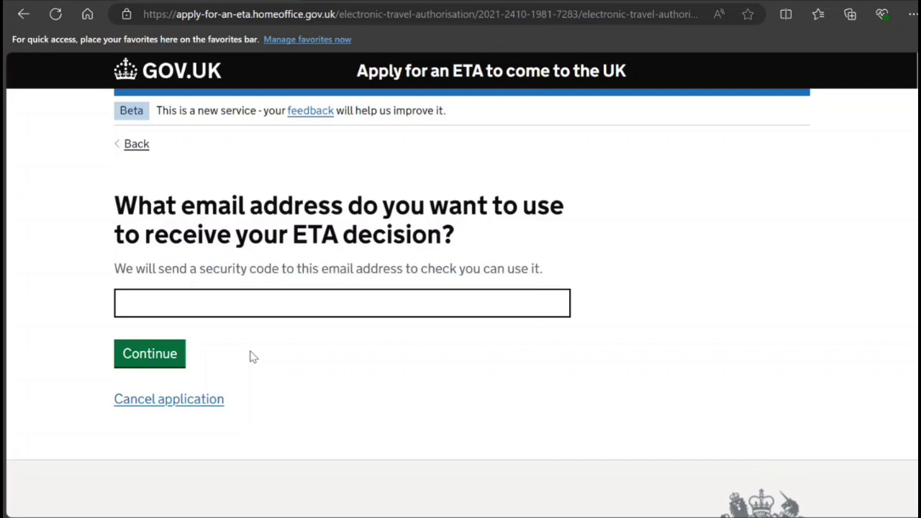
pyautogui.click(333, 306)
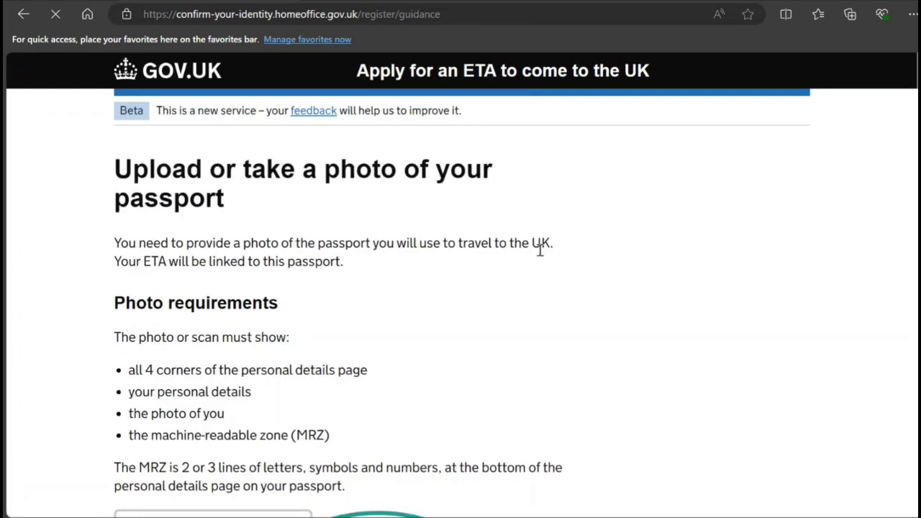
# Read through the passport photo guidance and continue past it
pyautogui.scroll(-4, 539, 252)
pyautogui.scroll(3, 541, 255)
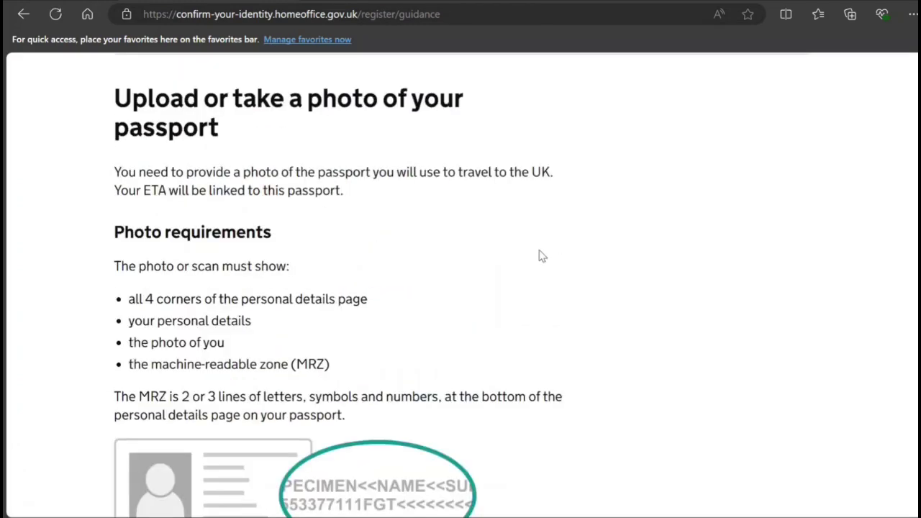
pyautogui.scroll(-3, 542, 256)
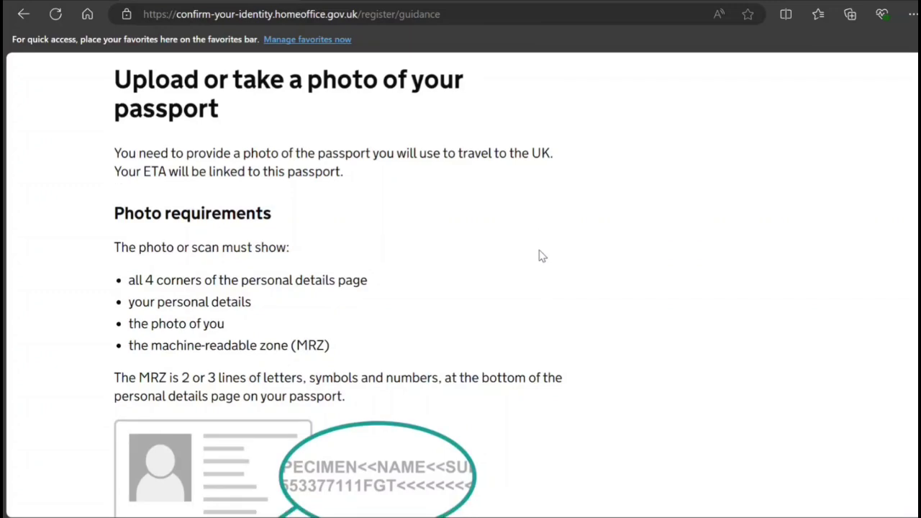
pyautogui.scroll(-7, 541, 252)
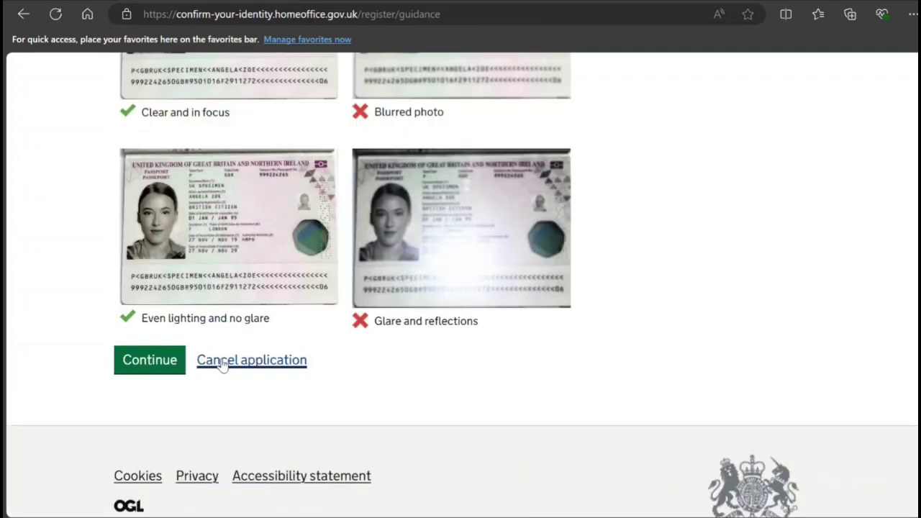
pyautogui.click(177, 369)
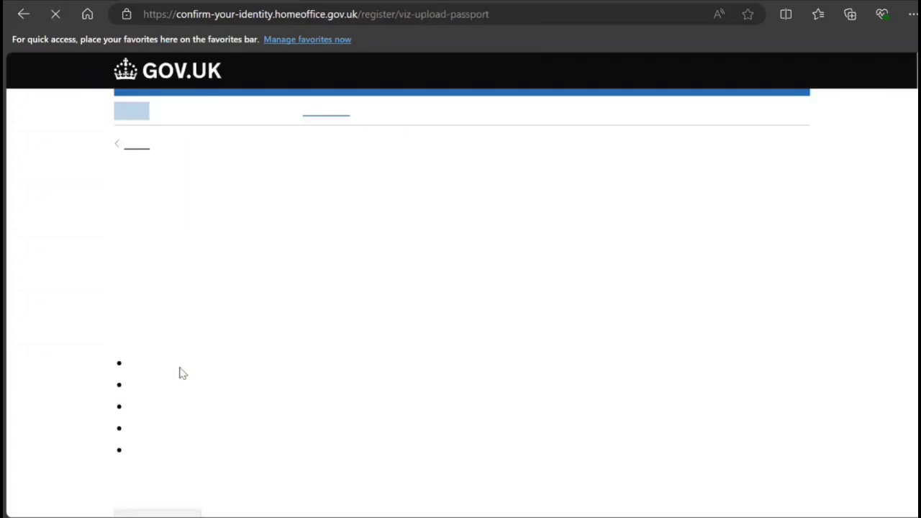
# Set the nationality to 'United Arab Emirates - ARE' and submit
pyautogui.scroll(-2, 259, 339)
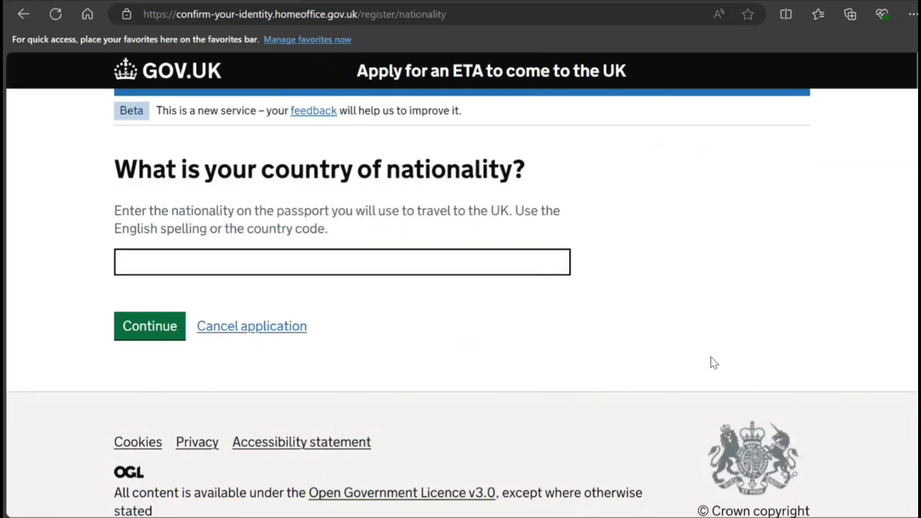
pyautogui.click(361, 260)
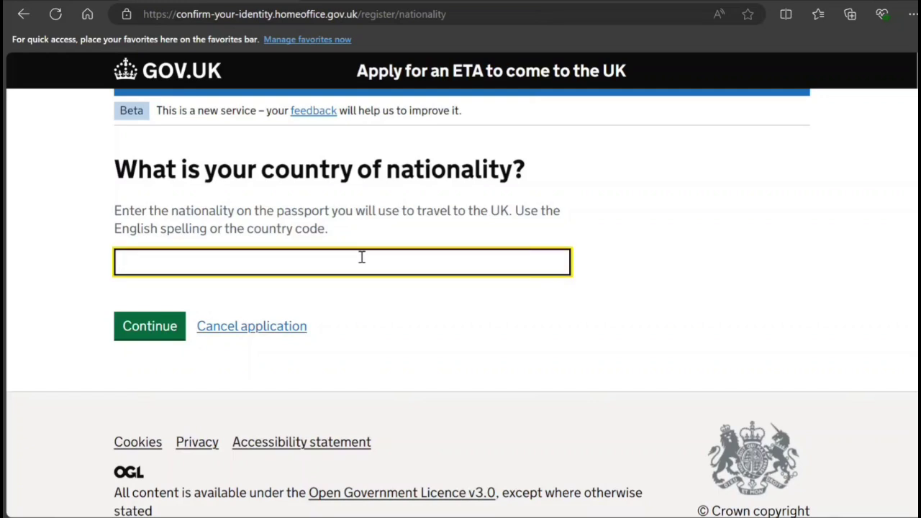
pyautogui.write('Uniy')
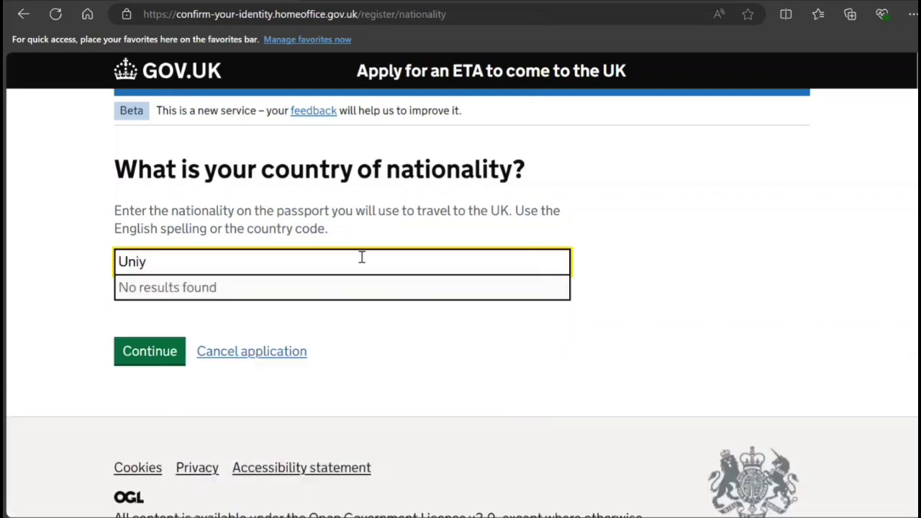
pyautogui.press('BackSpace')
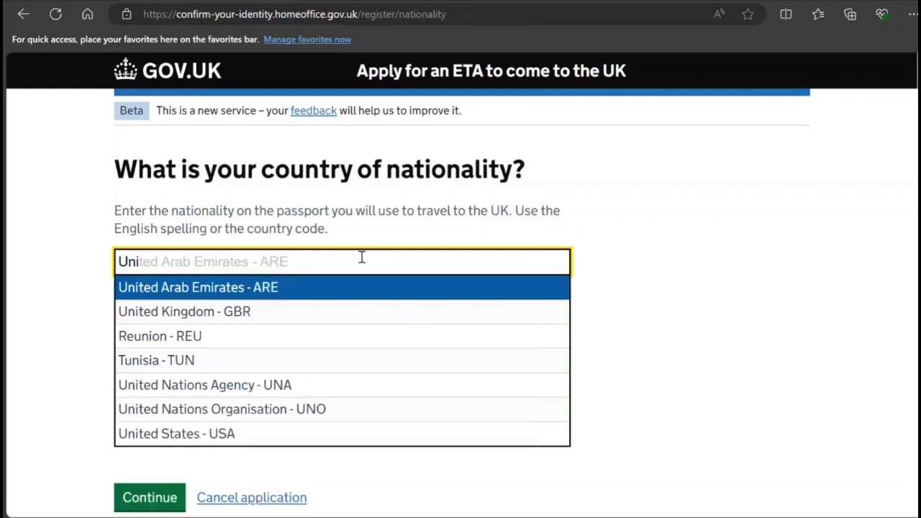
pyautogui.click(298, 295)
pyautogui.click(169, 337)
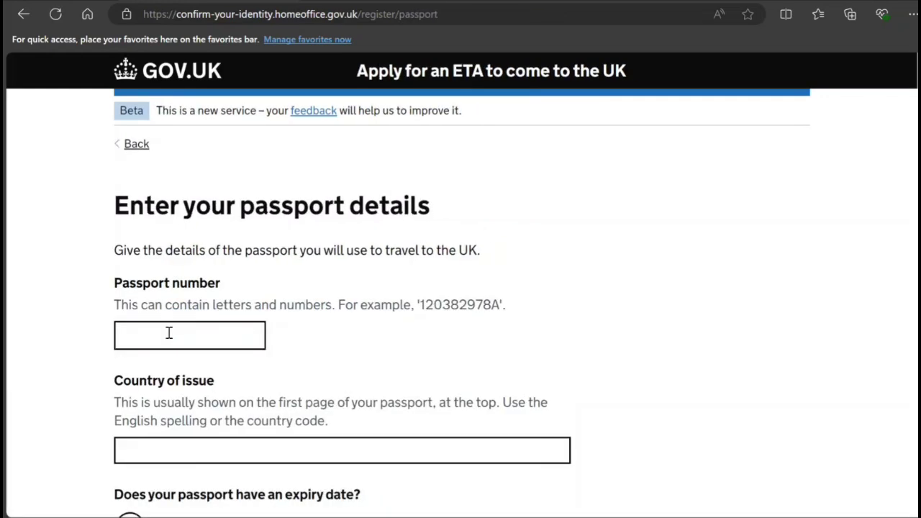
# Enter the passport number and choose 'United Arab Emirates - ARE' as the issuing country
pyautogui.click(174, 331)
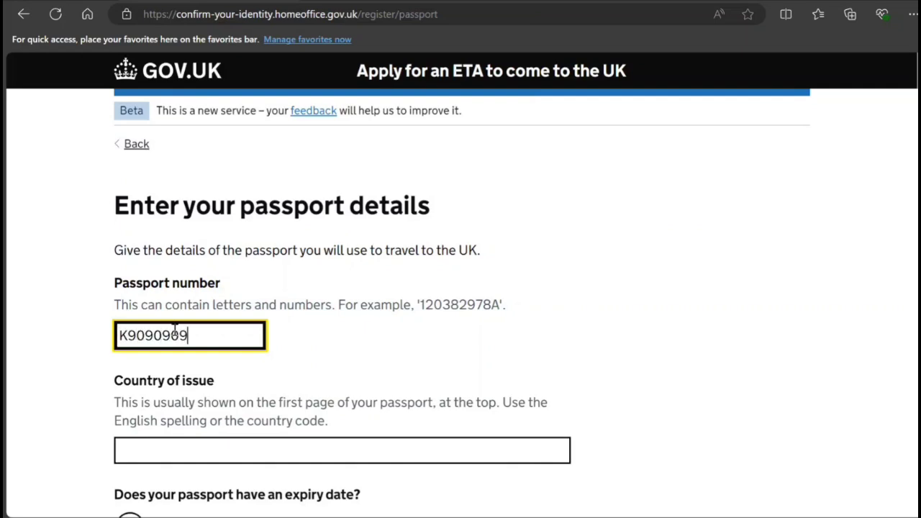
pyautogui.press('Tab')
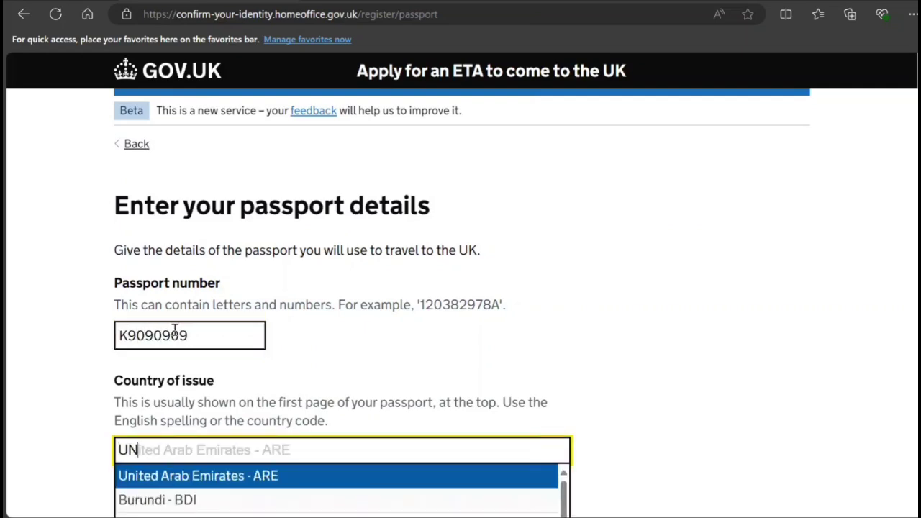
pyautogui.click(162, 482)
# Confirm the passport has an expiry date, enter 10/10/2027, and submit the passport details
pyautogui.scroll(-2, 163, 483)
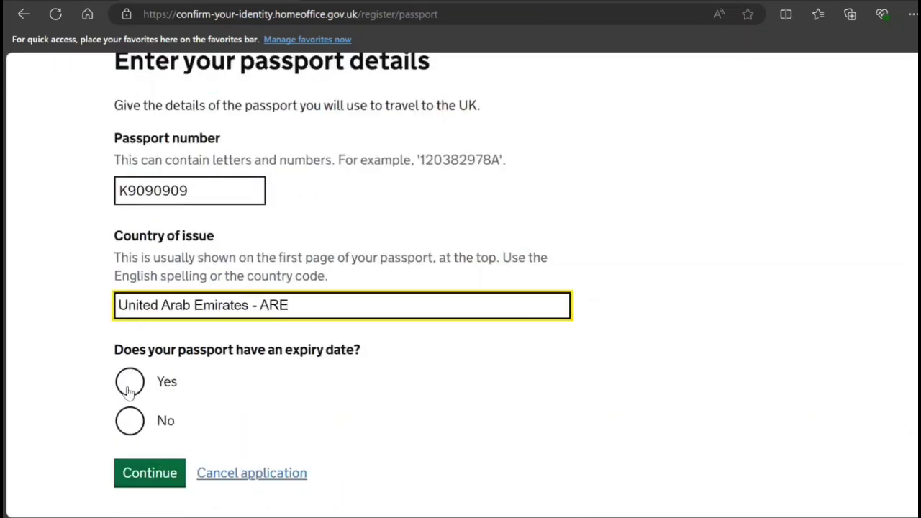
pyautogui.click(131, 383)
pyautogui.scroll(-2, 169, 409)
pyautogui.click(254, 349)
pyautogui.write('2027')
pyautogui.click(147, 352)
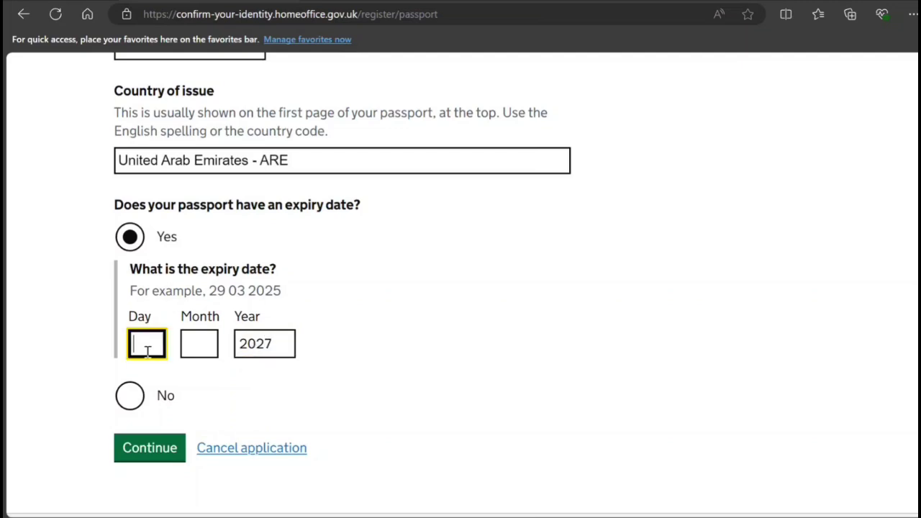
pyautogui.write('10')
pyautogui.press('Tab')
pyautogui.write('10')
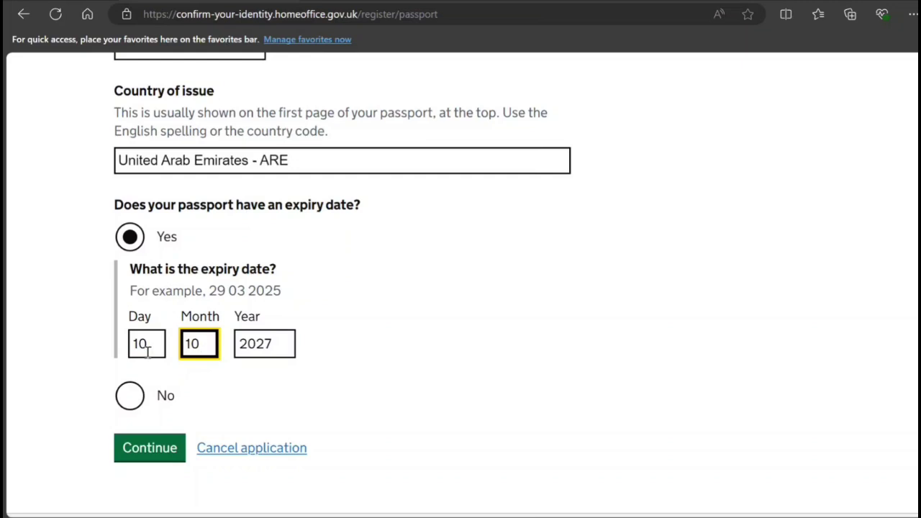
pyautogui.click(152, 457)
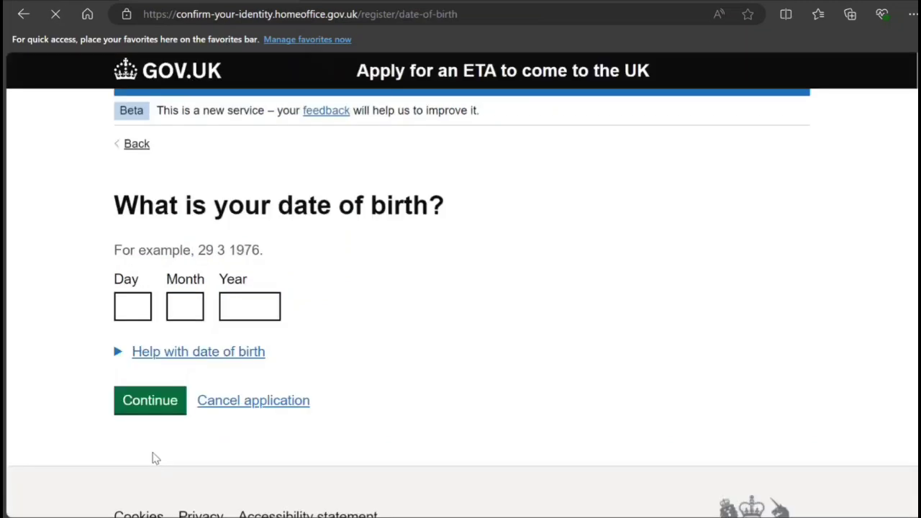
# Enter the passport holder's date of birth and submit it
pyautogui.click(134, 308)
pyautogui.write('10')
pyautogui.press('Tab')
pyautogui.write('10')
pyautogui.press('Tab')
pyautogui.write('1')
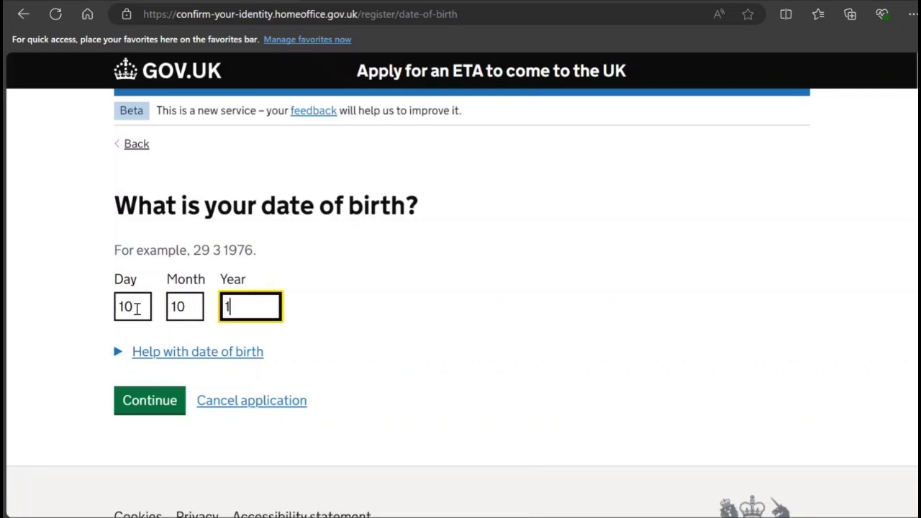
pyautogui.write('996')
pyautogui.click(146, 416)
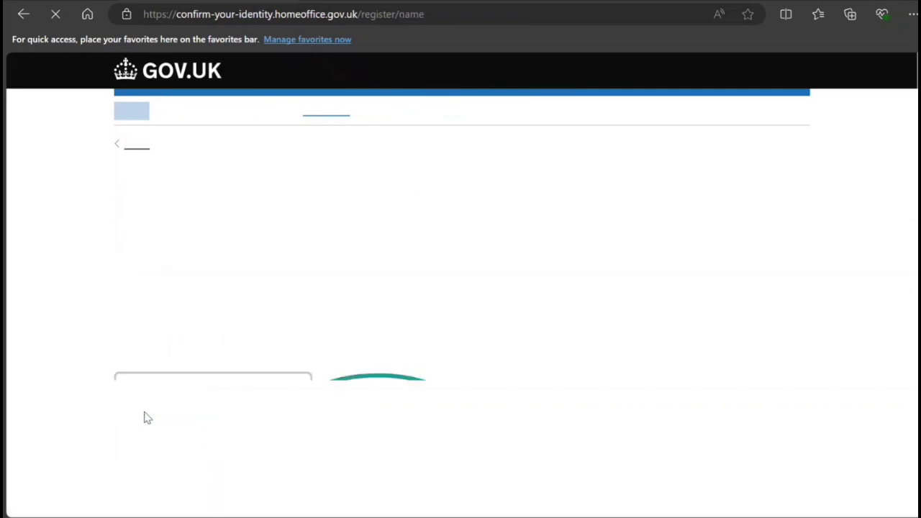
# Enter the holder's given names and surname in capitals, matching the MRZ
pyautogui.scroll(-5, 144, 412)
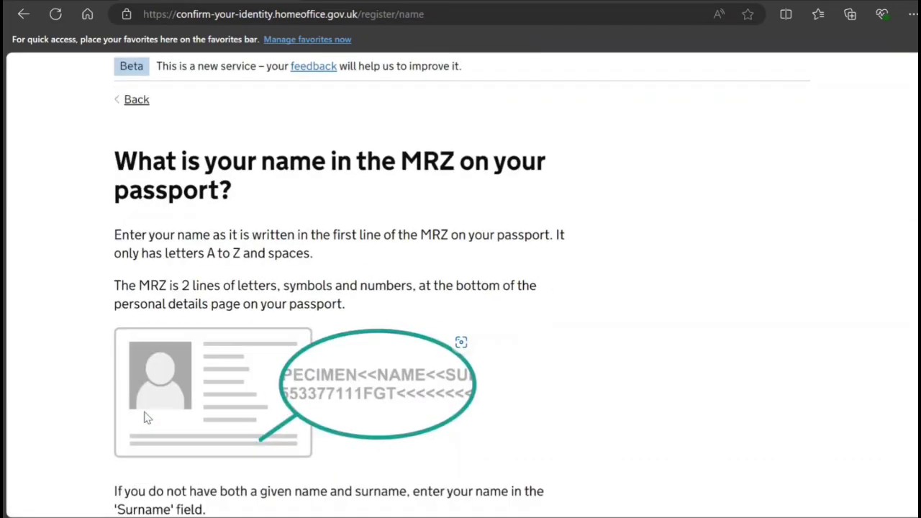
pyautogui.click(173, 278)
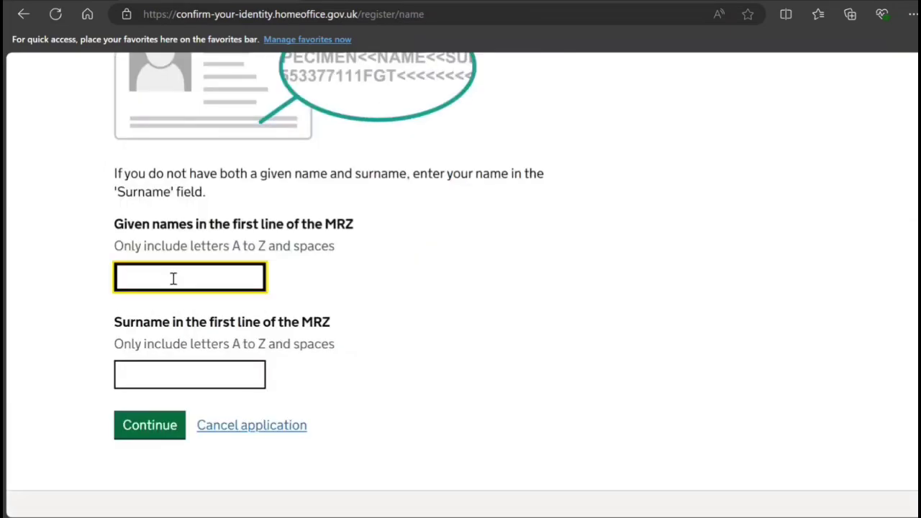
pyautogui.write('john')
pyautogui.press('BackSpace')
pyautogui.press('BackSpace')
pyautogui.press('BackSpace')
pyautogui.press('BackSpace')
pyautogui.write('JOHN')
pyautogui.press('Tab')
pyautogui.write('SMITH')
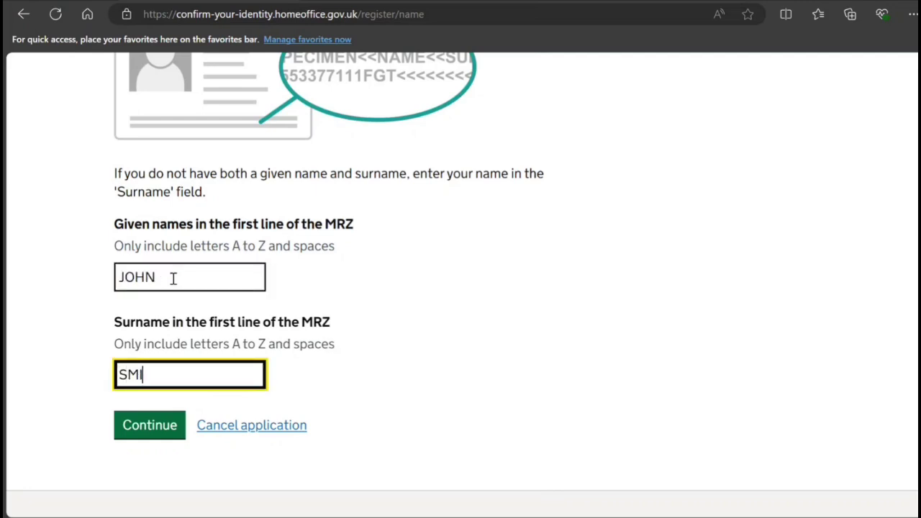
# Submit the passport name details and confirm the passport information is correct
pyautogui.click(160, 430)
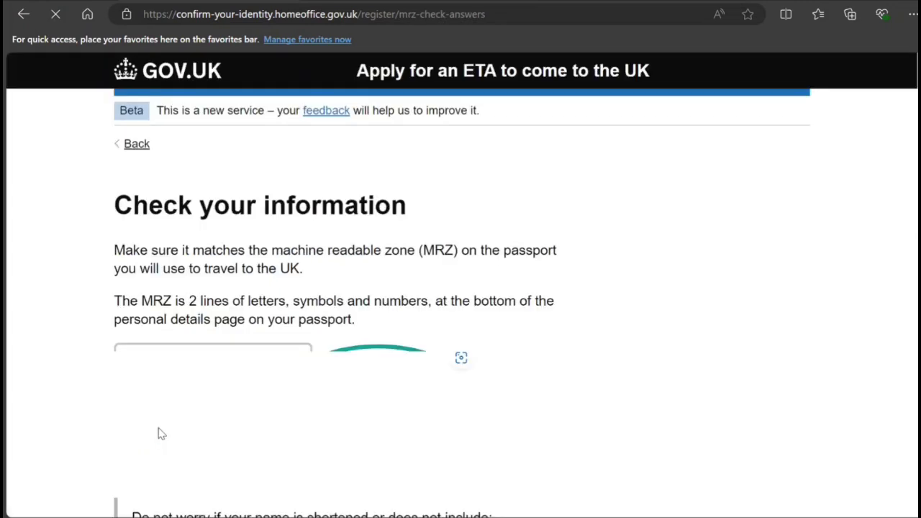
pyautogui.scroll(-6, 161, 434)
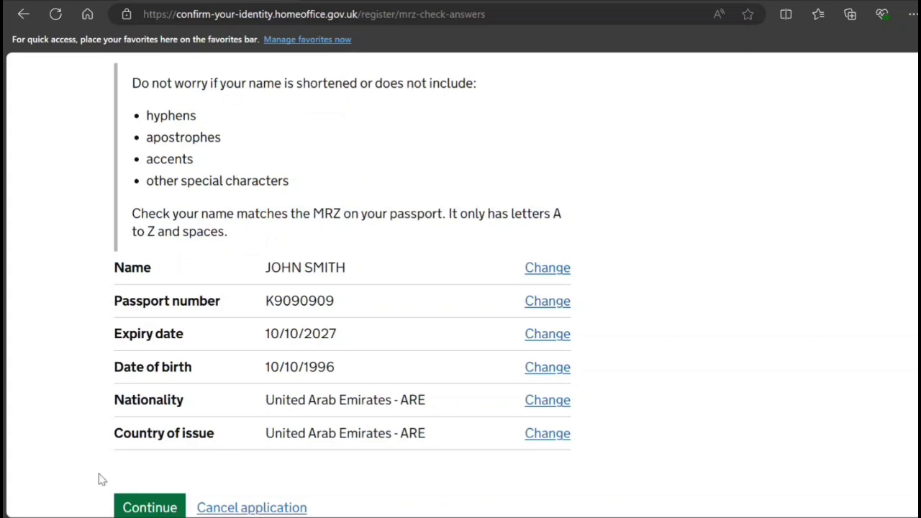
pyautogui.scroll(-1, 98, 480)
pyautogui.click(168, 433)
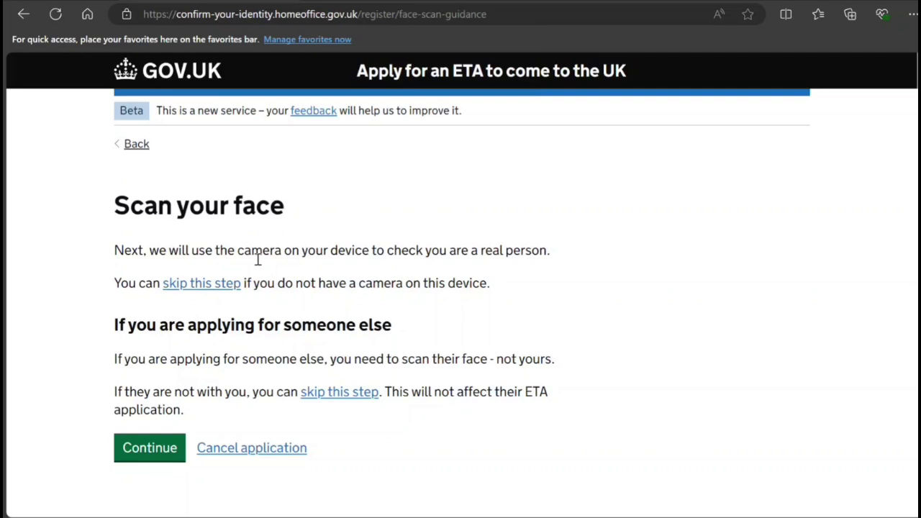
# Skip the face scan and continue past the facial photo guidance
pyautogui.click(217, 291)
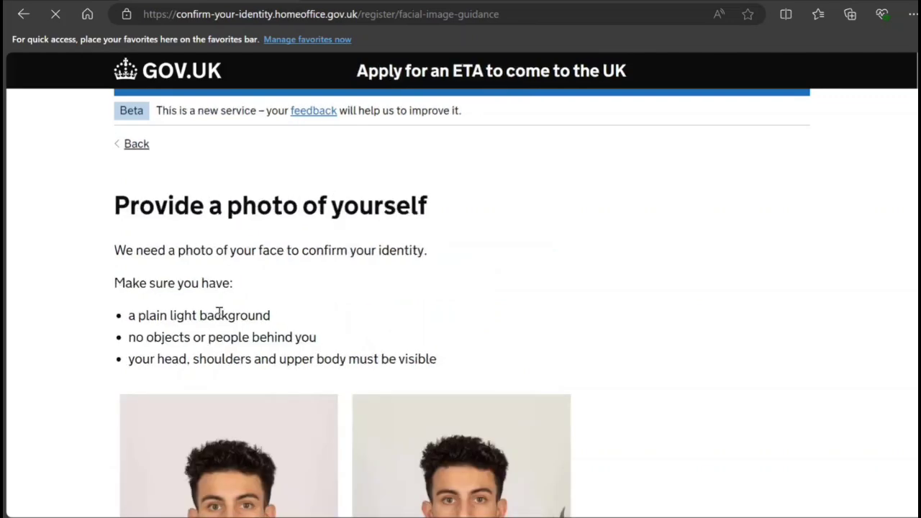
pyautogui.scroll(-10, 218, 315)
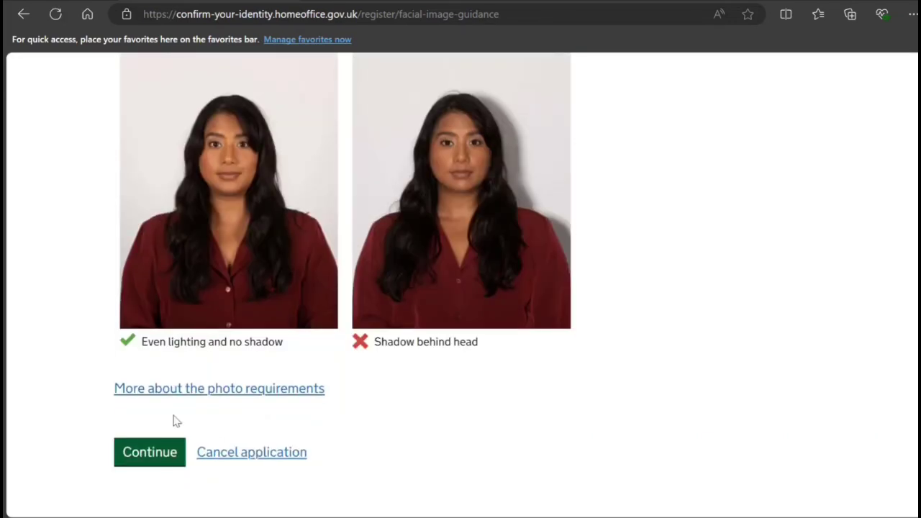
pyautogui.click(165, 454)
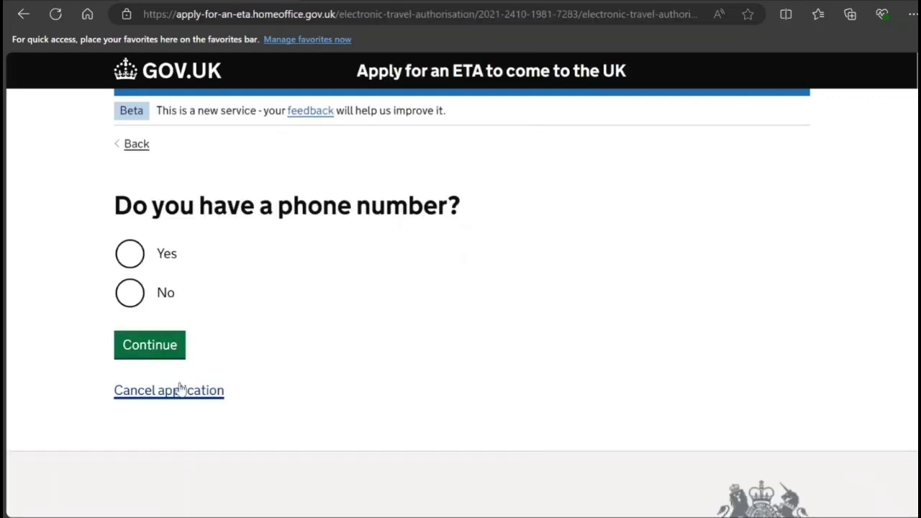
# Answer Yes to having a phone number, enter it with country code, and submit
pyautogui.click(131, 261)
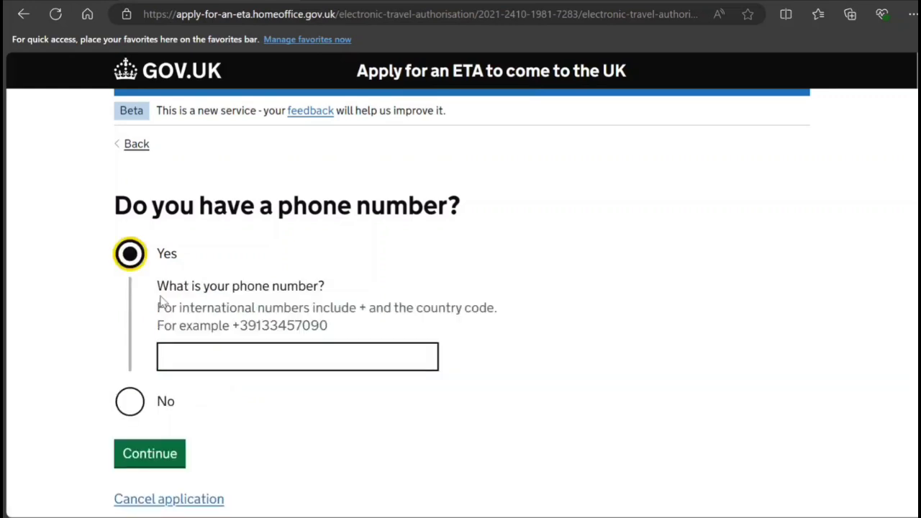
pyautogui.click(214, 351)
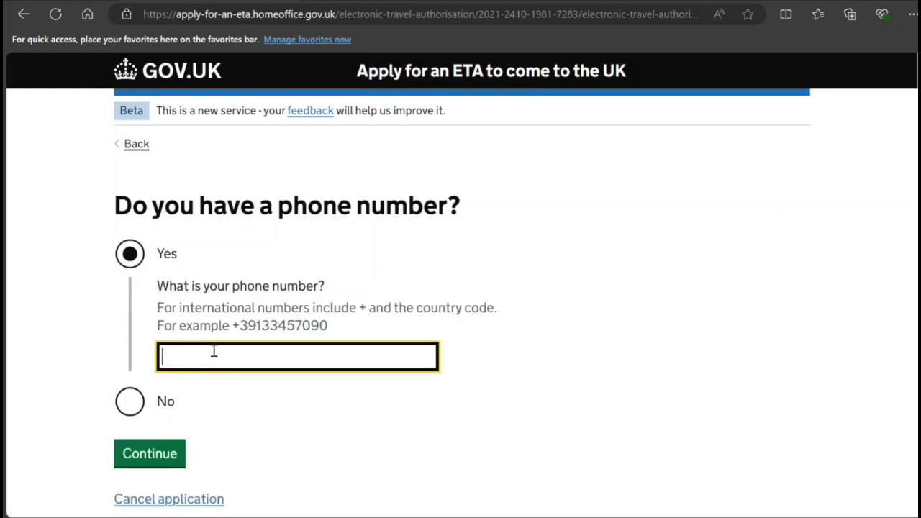
pyautogui.write('+146546789087654')
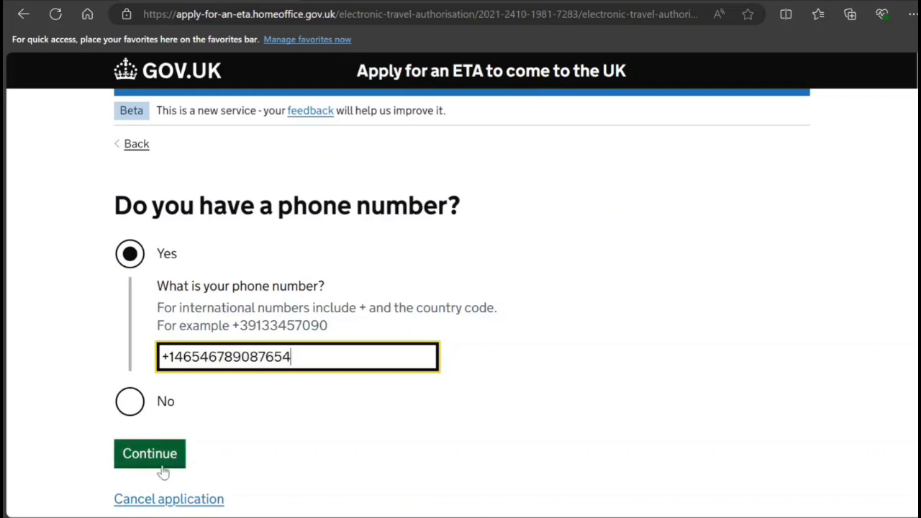
pyautogui.click(162, 465)
# Fill in the home address lines and town or city
pyautogui.click(209, 312)
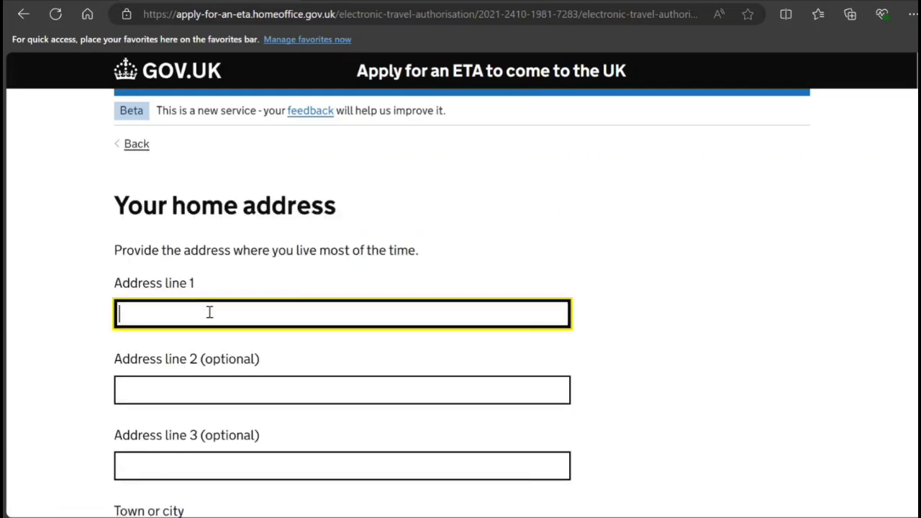
pyautogui.write('HFJ,NJHFGF')
pyautogui.press('Tab')
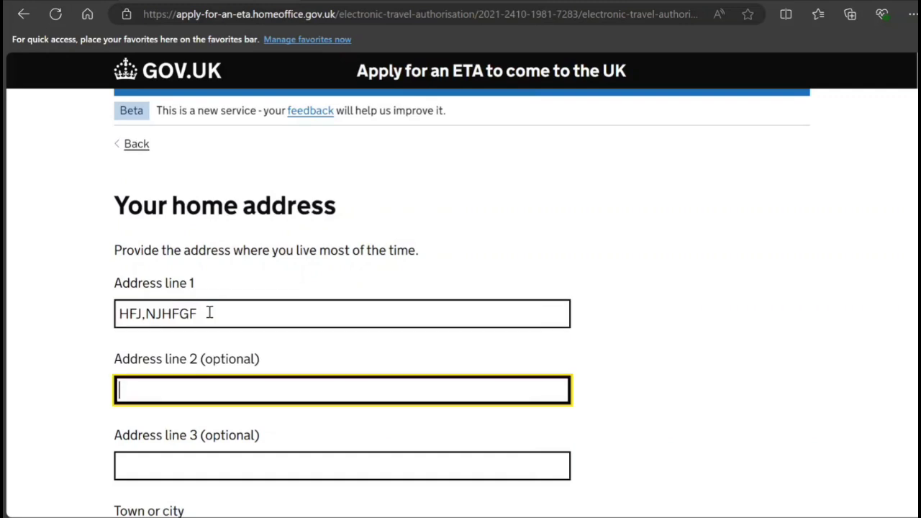
pyautogui.press('Tab')
pyautogui.press('Tab')
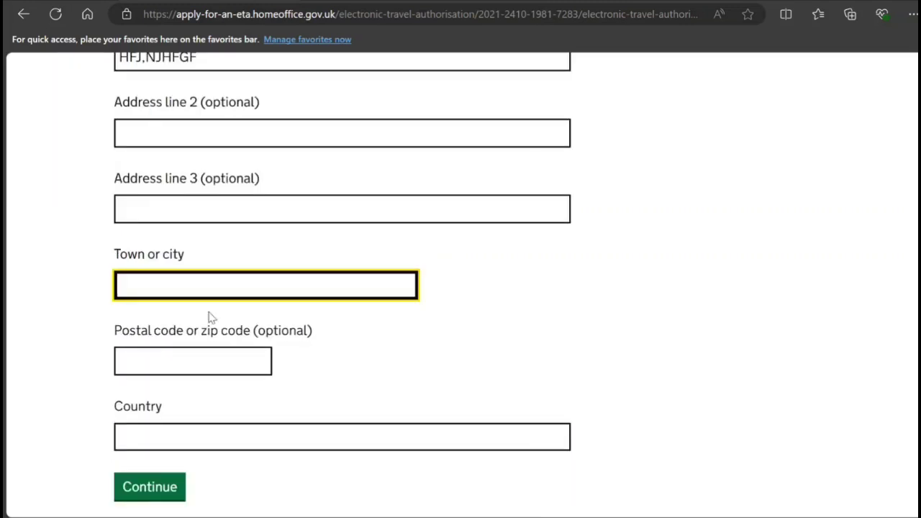
pyautogui.write('DFGHJK')
pyautogui.press('Tab')
pyautogui.write('EDFGHJK')
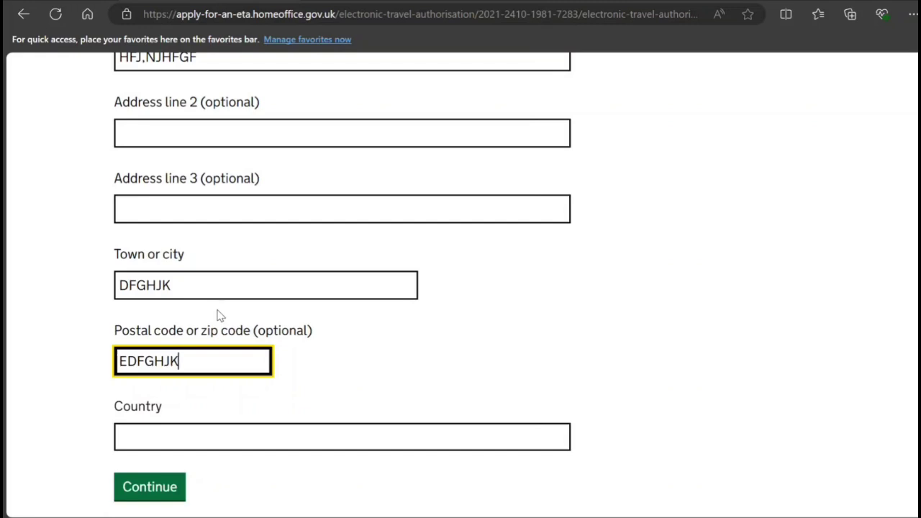
# Choose United Arab Emirates as the address country and submit the home address
pyautogui.press('Tab')
pyautogui.write('UNI')
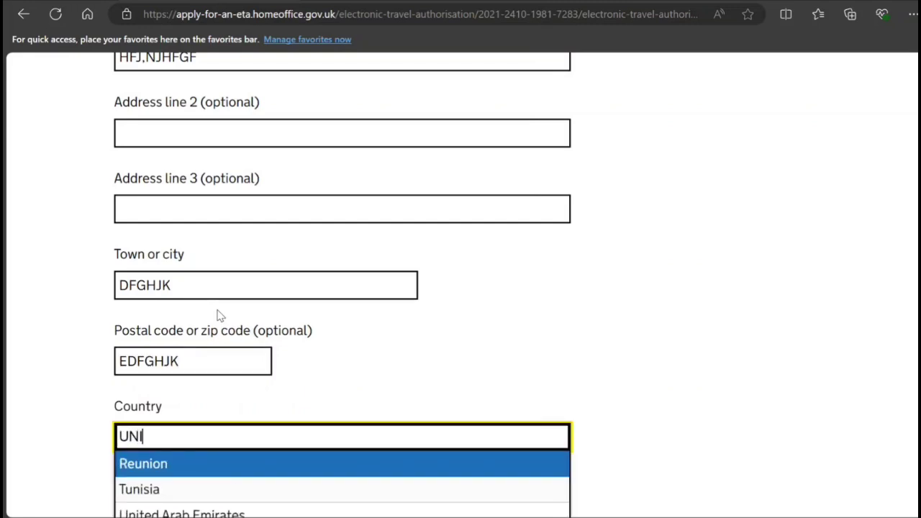
pyautogui.write('YE')
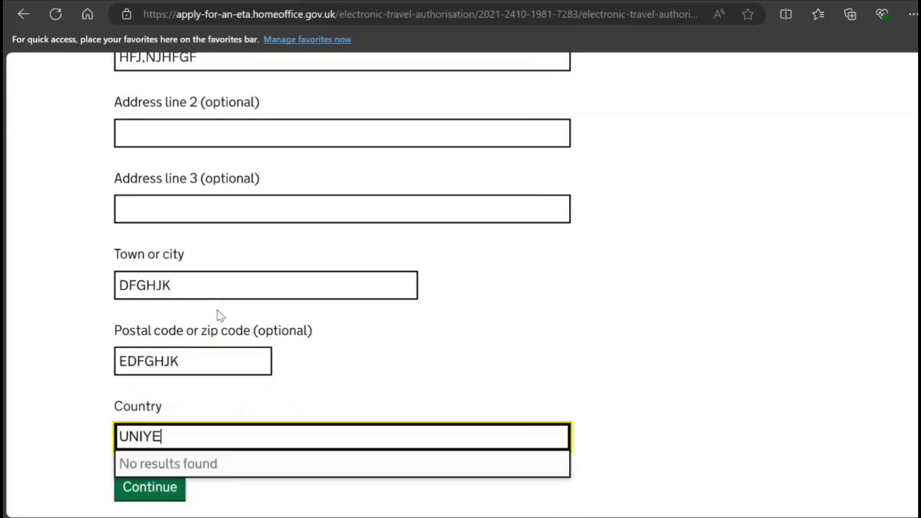
pyautogui.press('BackSpace')
pyautogui.press('BackSpace')
pyautogui.write('TED')
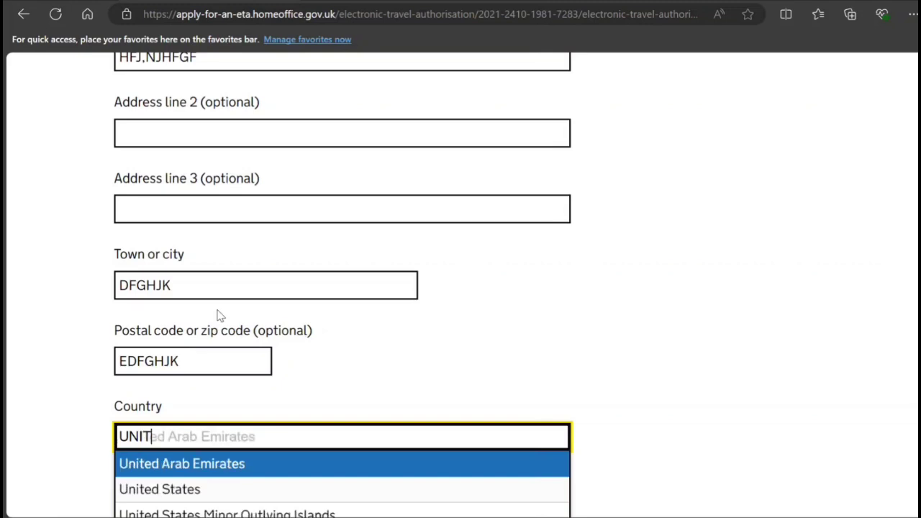
pyautogui.click(192, 464)
pyautogui.scroll(-2, 188, 461)
pyautogui.click(165, 349)
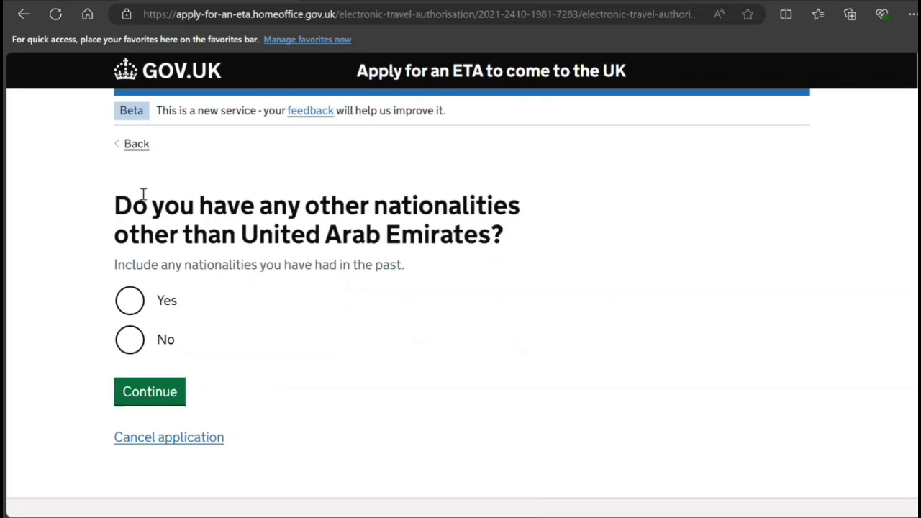
# Answer No to other nationalities, then give the job as 'IT TECHNICIAN' and submit
pyautogui.click(129, 340)
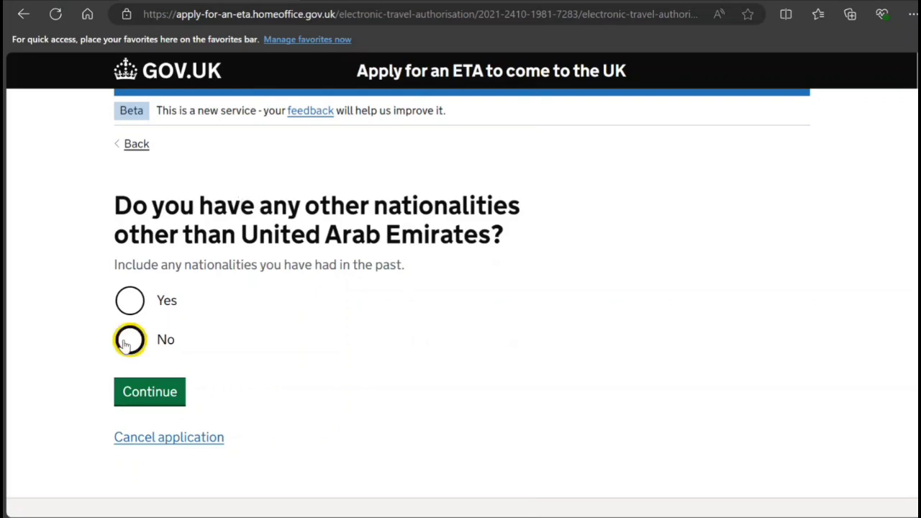
pyautogui.click(161, 394)
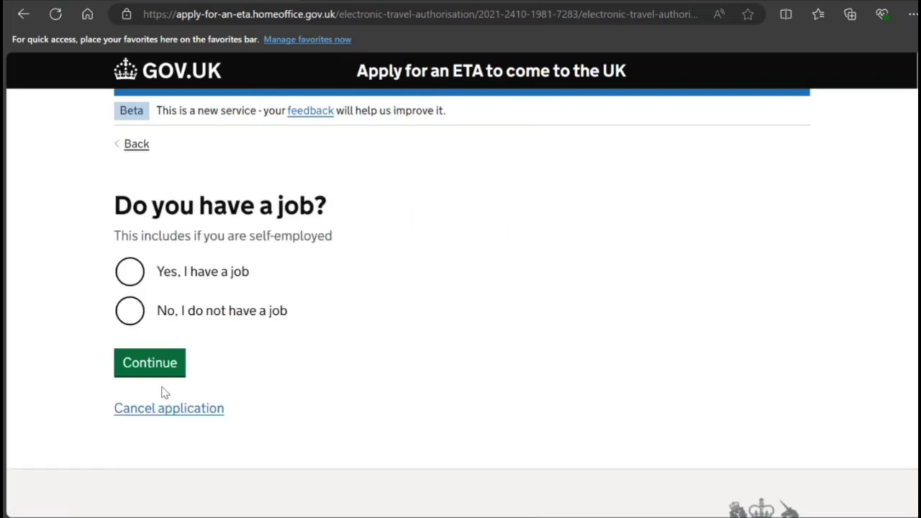
pyautogui.click(182, 282)
pyautogui.click(244, 360)
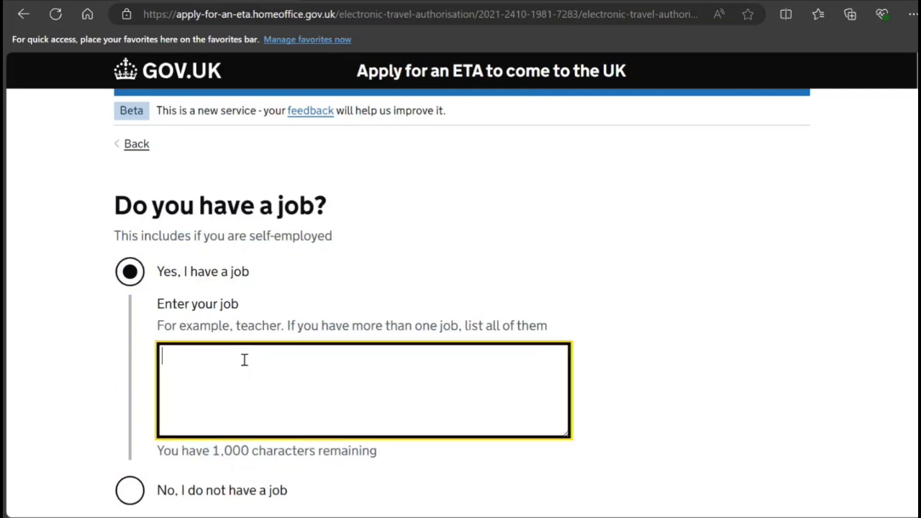
pyautogui.write('it')
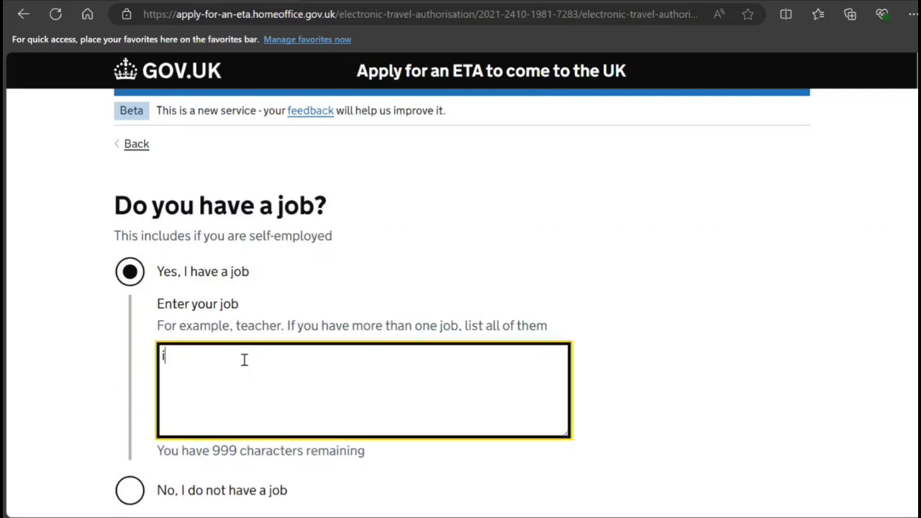
pyautogui.press('BackSpace')
pyautogui.press('BackSpace')
pyautogui.write('IT TECHNICOAN')
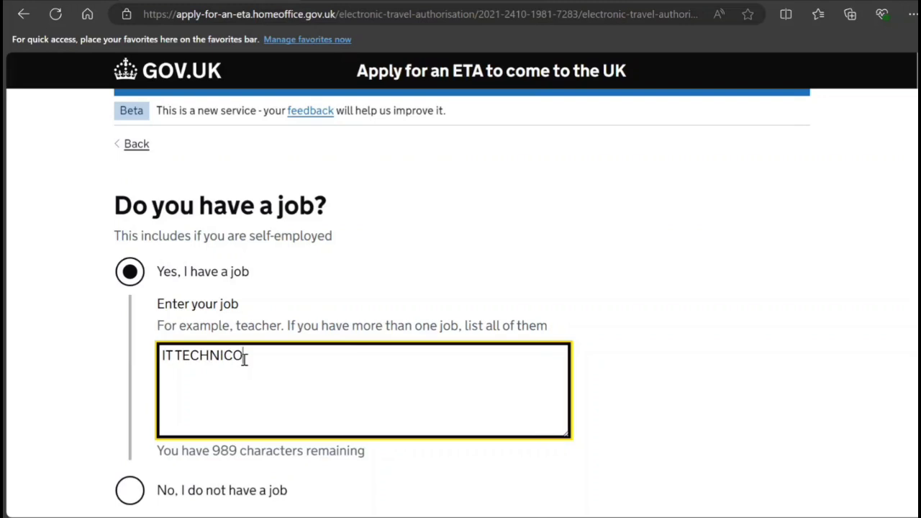
pyautogui.press('BackSpace')
pyautogui.press('BackSpace')
pyautogui.press('BackSpace')
pyautogui.write('IAN')
pyautogui.scroll(-2, 253, 356)
pyautogui.click(162, 399)
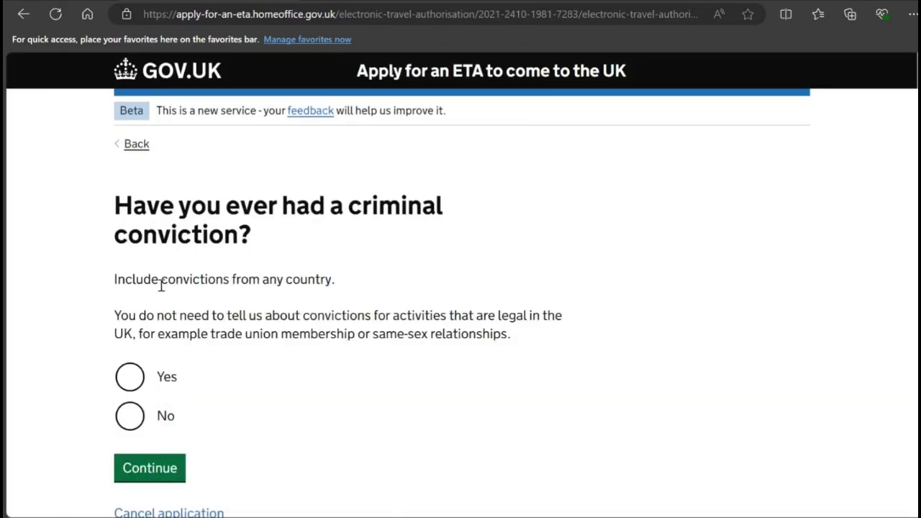
# Answer No to criminal convictions and to war crimes, terrorism or extremism involvement
pyautogui.click(130, 416)
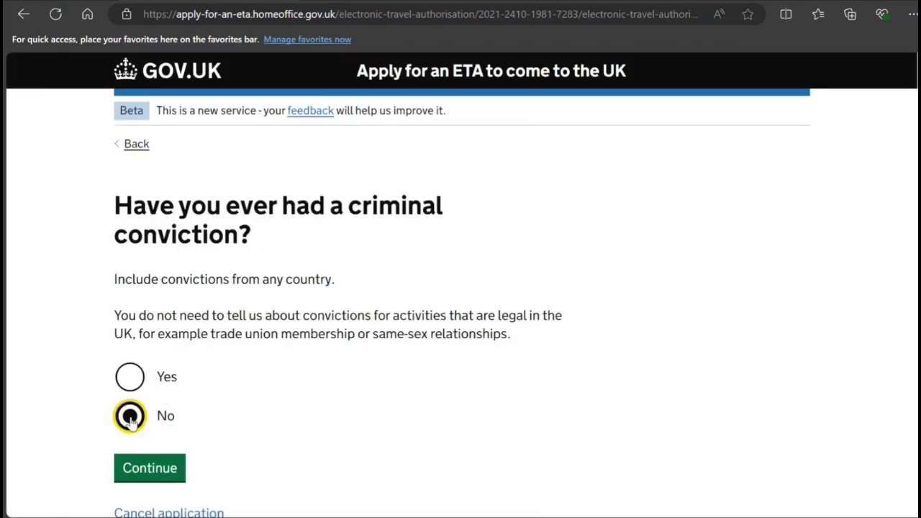
pyautogui.scroll(-2, 137, 388)
pyautogui.click(149, 329)
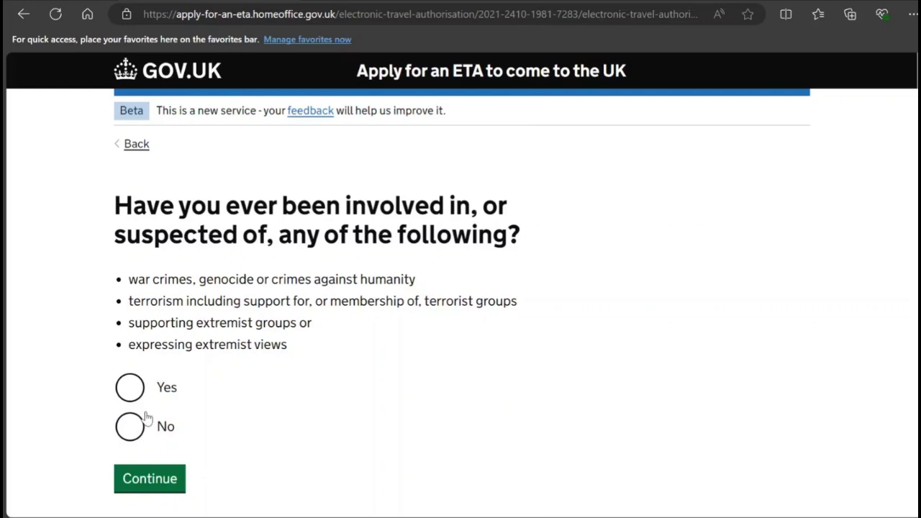
pyautogui.click(133, 428)
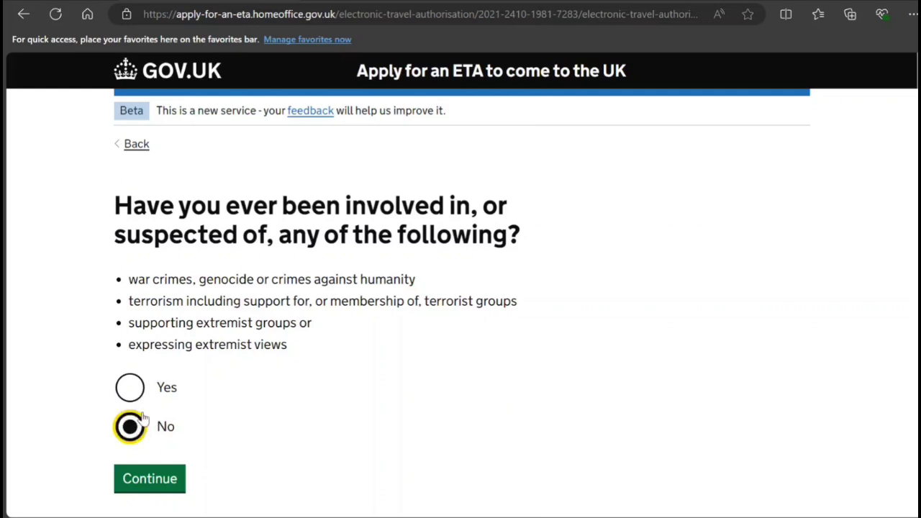
pyautogui.scroll(-2, 144, 403)
pyautogui.click(154, 335)
pyautogui.scroll(-10, 134, 358)
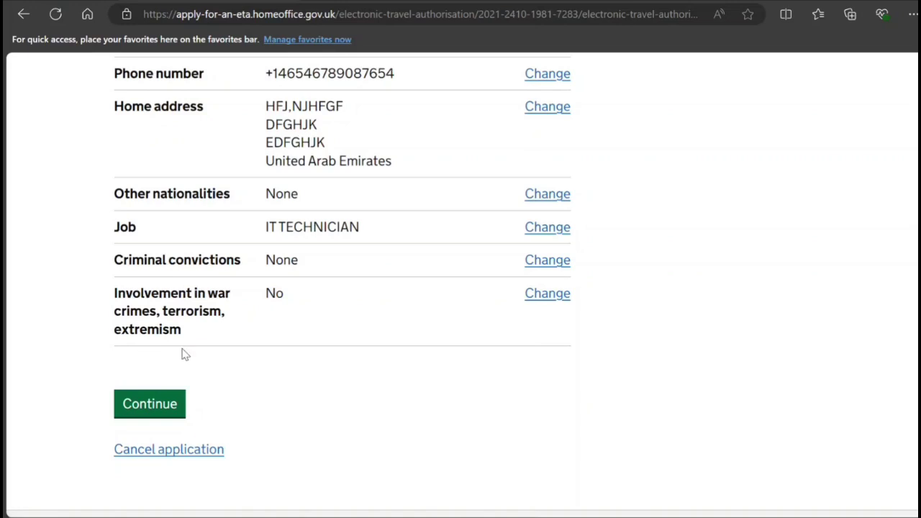
# Confirm the checked answers and move on to the Declaration page shown before payment
pyautogui.click(143, 398)
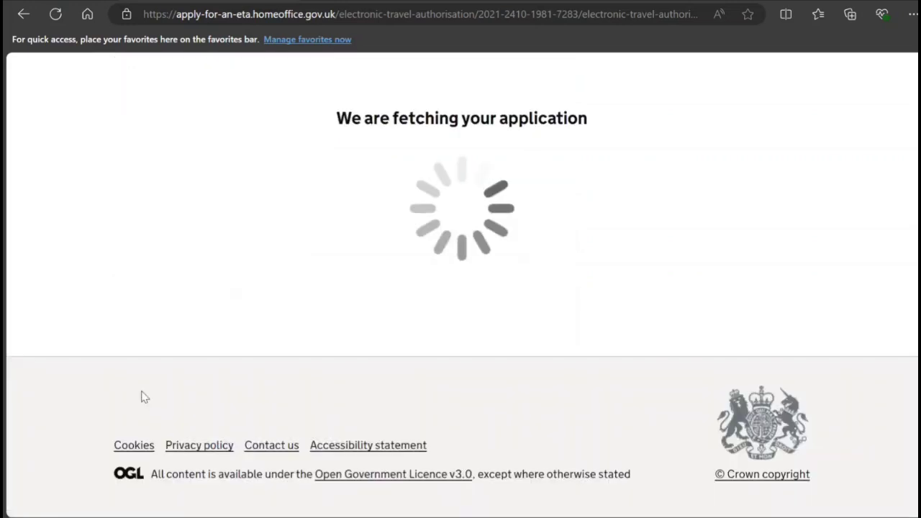
pyautogui.scroll(-1, 45, 384)
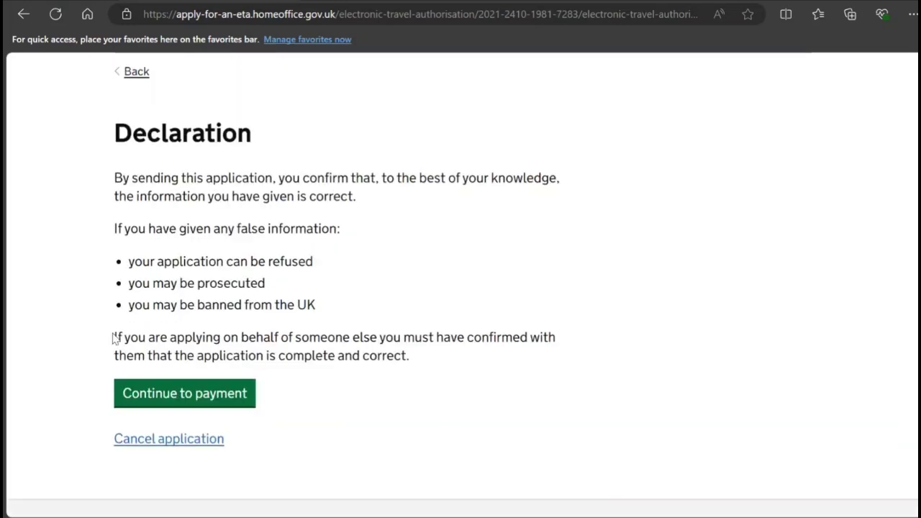